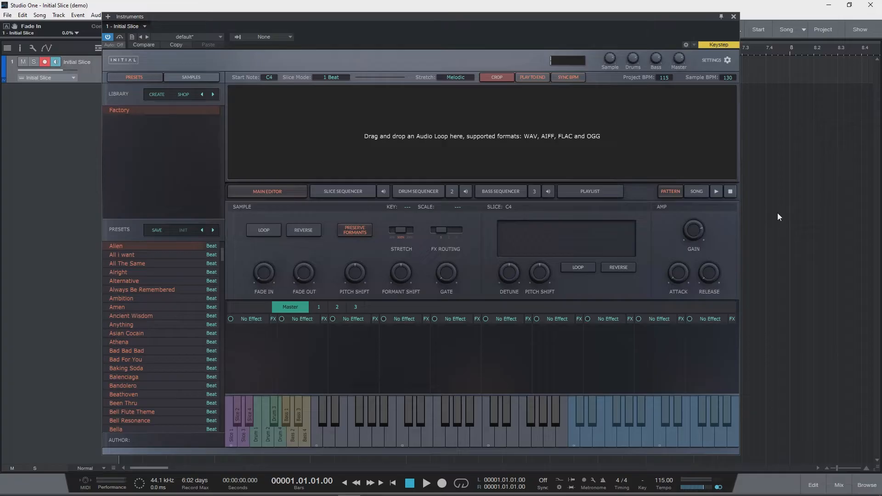
Step: Load the SD_Guitar_Flyway_130_Em.wav loop into the slicer by dropping it from the Example Sample folder
{"action": "key", "text": "alt+Tab"}
{"action": "left_click_drag", "start_coordinate": [621, 263], "coordinate": [430, 149]}
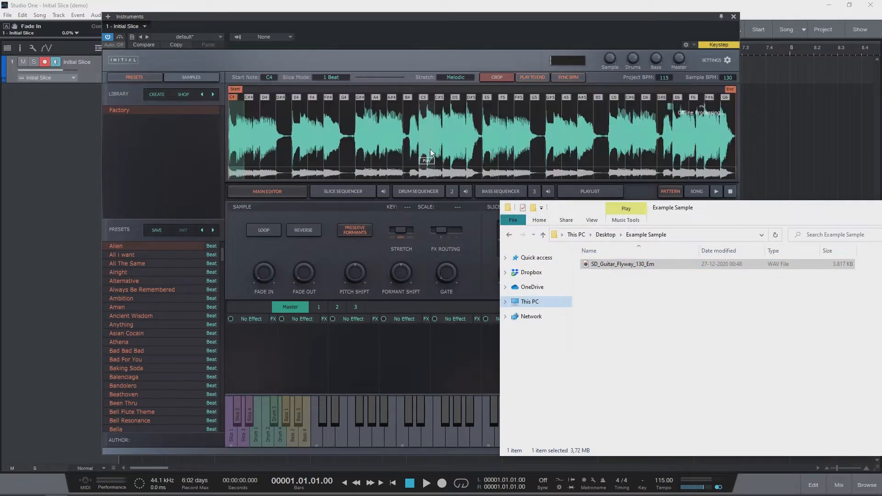
{"action": "left_click", "coordinate": [522, 15]}
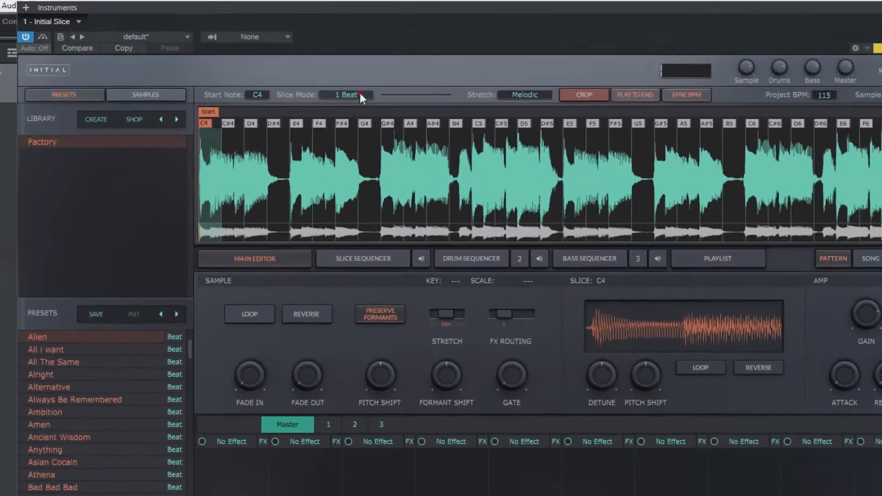
Step: Open the Slice Mode list to review the available slicing options
{"action": "left_click", "coordinate": [360, 95]}
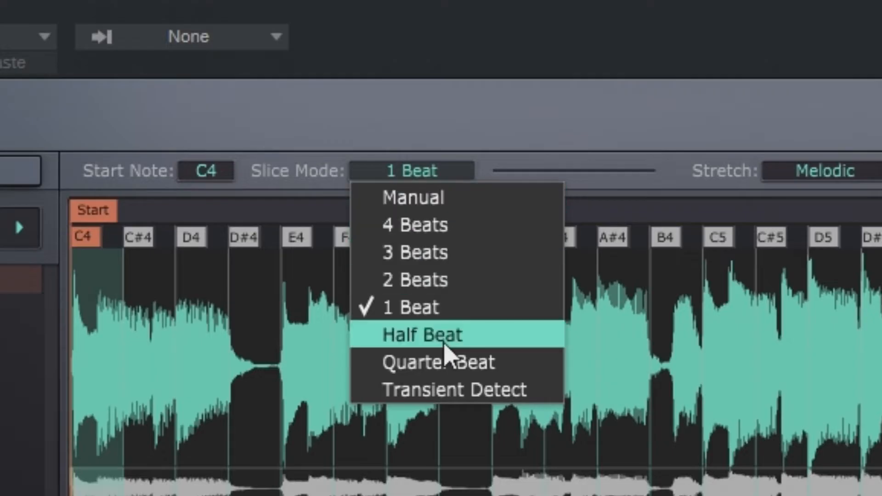
{"action": "left_click", "coordinate": [581, 104]}
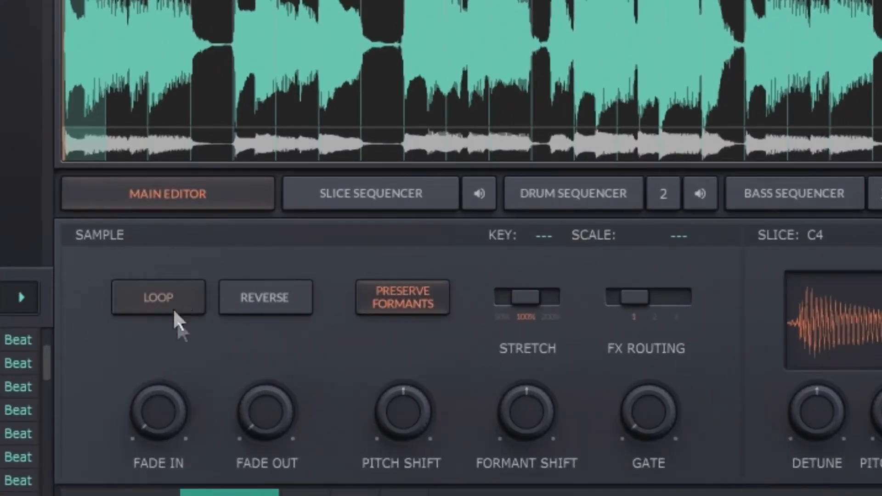
Step: Turn the sample Gate knob up slightly
{"action": "mouse_move", "coordinate": [157, 436]}
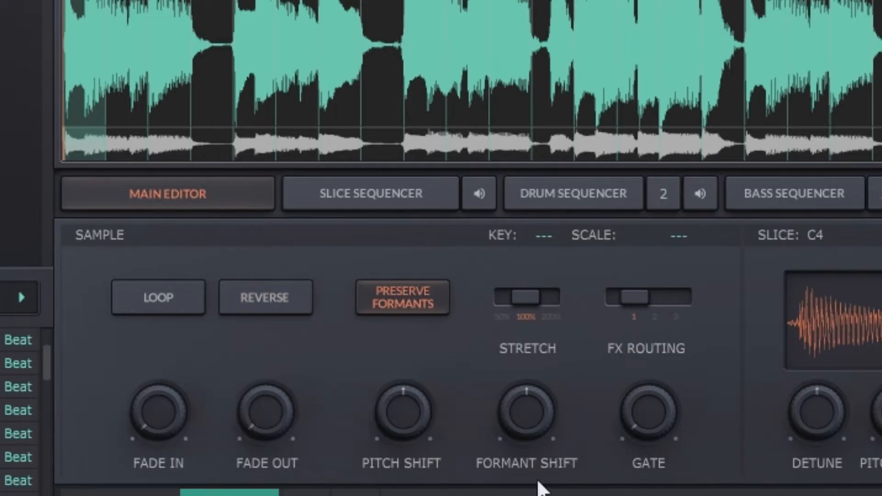
{"action": "mouse_move", "coordinate": [647, 432]}
{"action": "left_mouse_down"}
{"action": "mouse_move", "coordinate": [647, 408]}
{"action": "mouse_move", "coordinate": [648, 416]}
{"action": "left_mouse_up"}
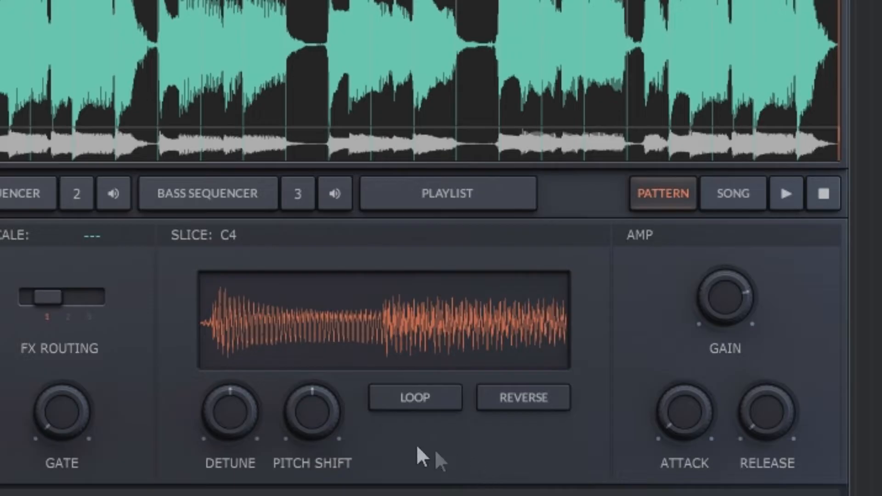
{"action": "mouse_move", "coordinate": [232, 420]}
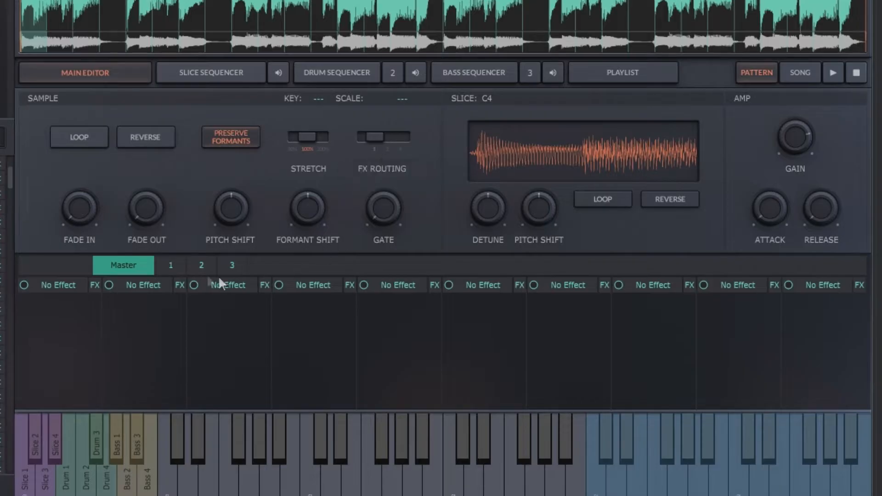
Step: Switch to FX bus 1 and browse the effect choices for its first slot
{"action": "left_click", "coordinate": [172, 266]}
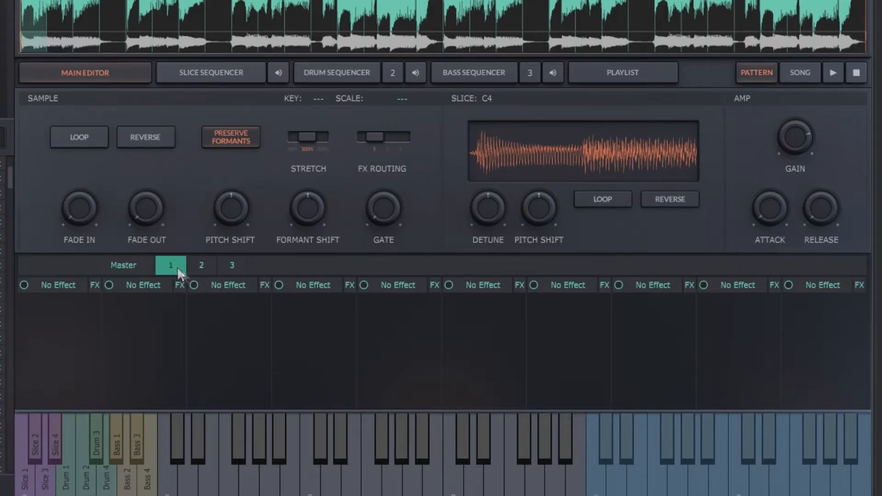
{"action": "left_click", "coordinate": [95, 284]}
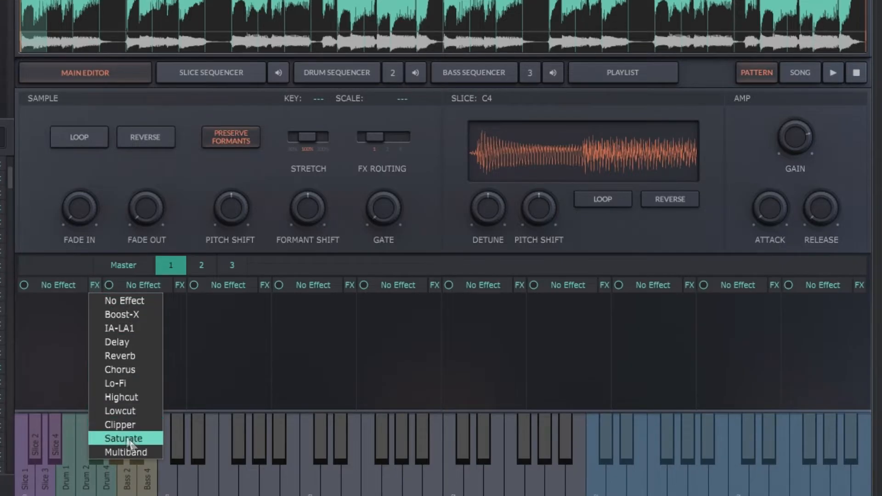
{"action": "left_click", "coordinate": [63, 335]}
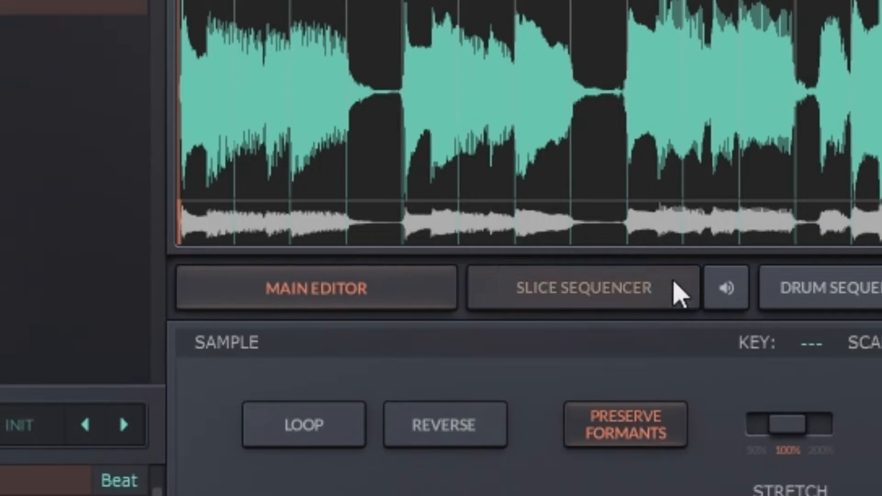
Step: Open the Slice Sequencer, start playback, and draw C4, C#4 and G#4 slice notes in pattern 1
{"action": "left_click", "coordinate": [679, 294]}
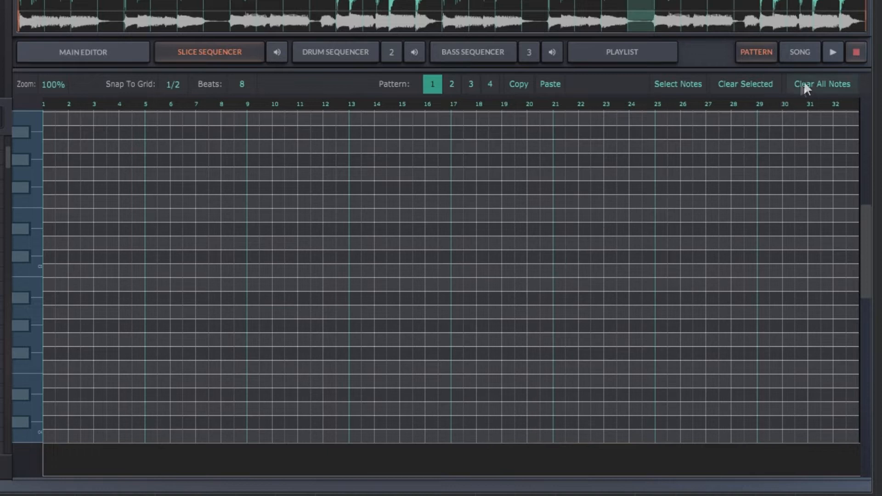
{"action": "left_click", "coordinate": [832, 52]}
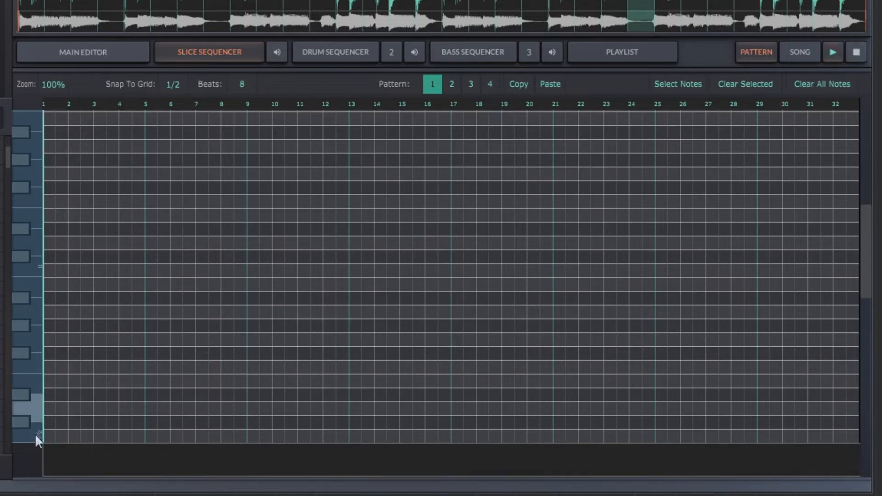
{"action": "mouse_move", "coordinate": [49, 436]}
{"action": "left_mouse_down"}
{"action": "mouse_move", "coordinate": [132, 437]}
{"action": "mouse_move", "coordinate": [183, 420]}
{"action": "left_mouse_up"}
{"action": "left_click_drag", "start_coordinate": [147, 327], "coordinate": [205, 326]}
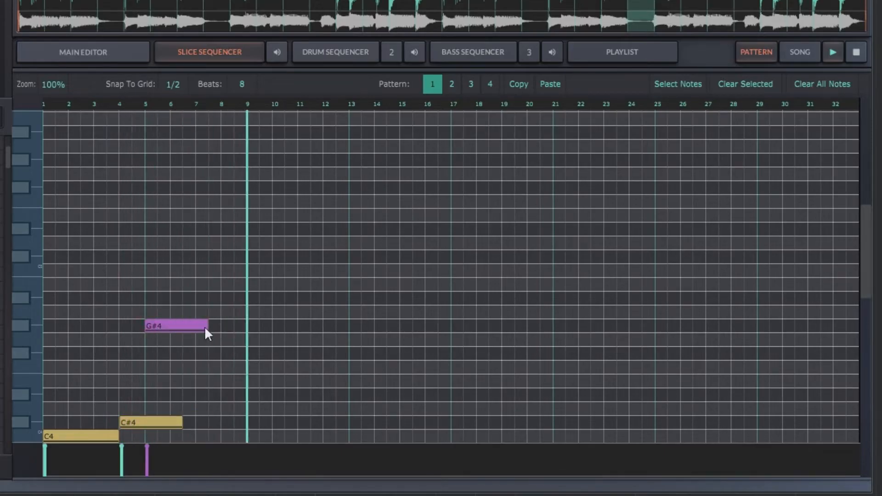
Step: Add an A#4 note at beat 4 and move the C#4 note up to C5 around beat 7.5
{"action": "left_click", "coordinate": [122, 298]}
{"action": "left_click_drag", "start_coordinate": [122, 298], "coordinate": [147, 299]}
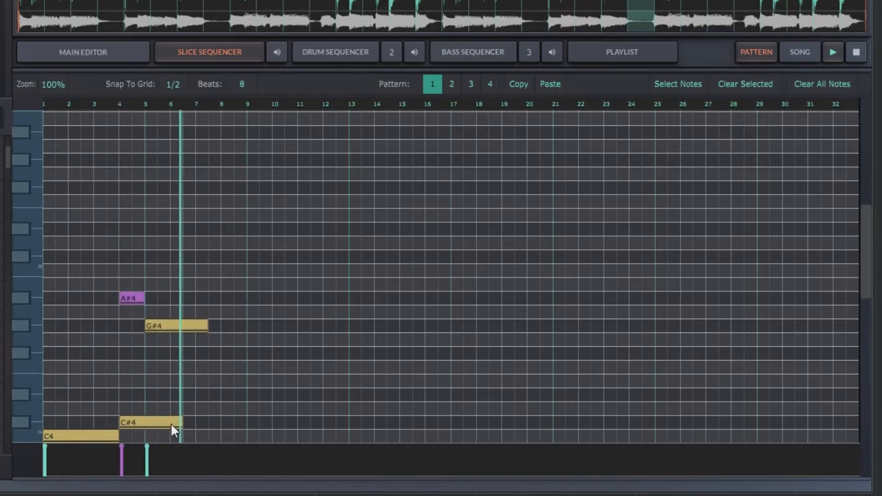
{"action": "left_click_drag", "start_coordinate": [137, 422], "coordinate": [236, 281]}
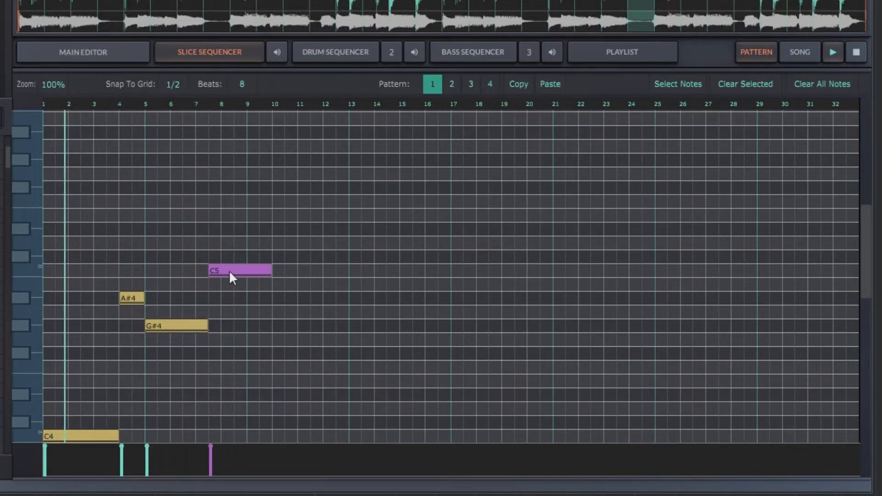
Step: Add a short B4 note at beat 9 and shorten the C5 note to end at beat 9
{"action": "left_click", "coordinate": [252, 284]}
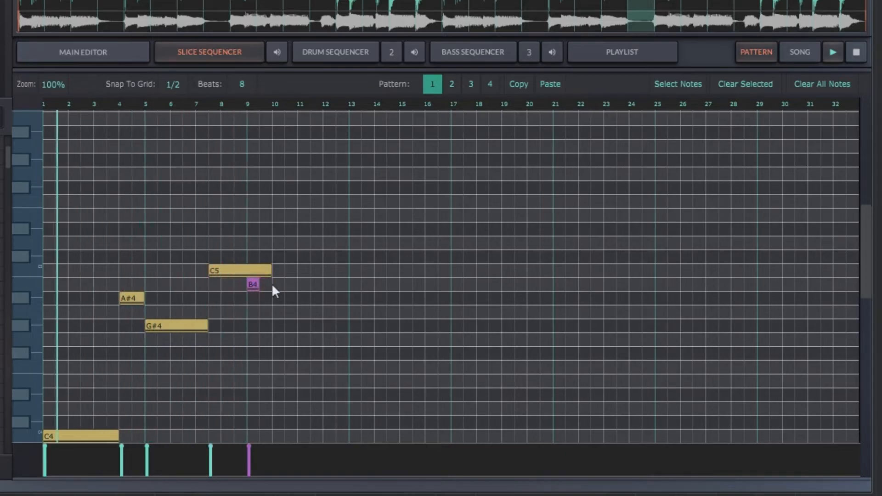
{"action": "left_click_drag", "start_coordinate": [271, 270], "coordinate": [247, 268]}
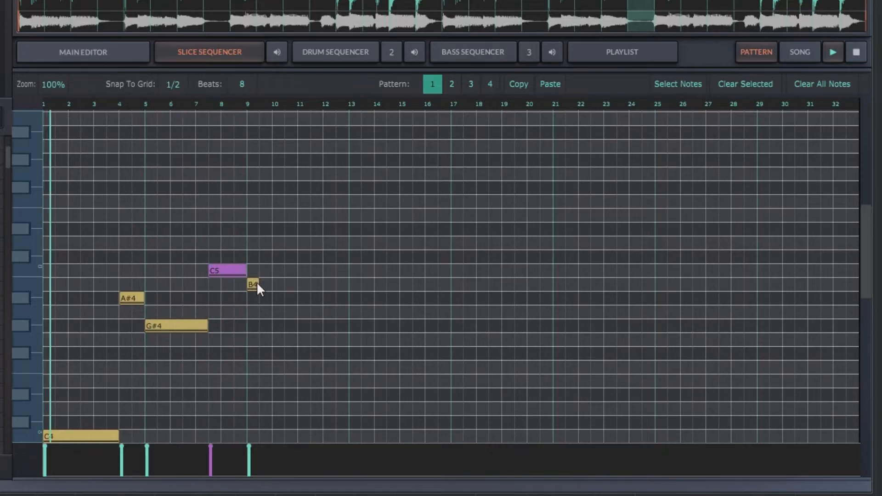
Step: Move the short note down to F# and stop playback
{"action": "left_click_drag", "start_coordinate": [253, 284], "coordinate": [242, 299]}
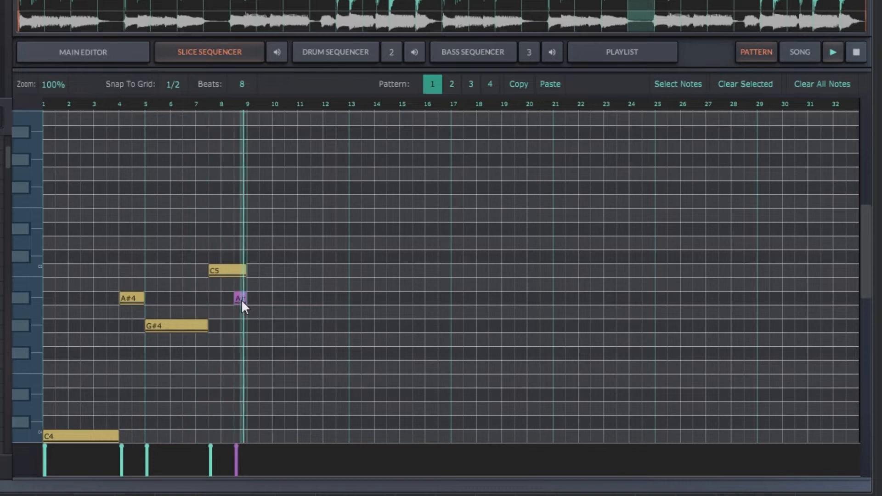
{"action": "left_click_drag", "start_coordinate": [241, 299], "coordinate": [244, 350]}
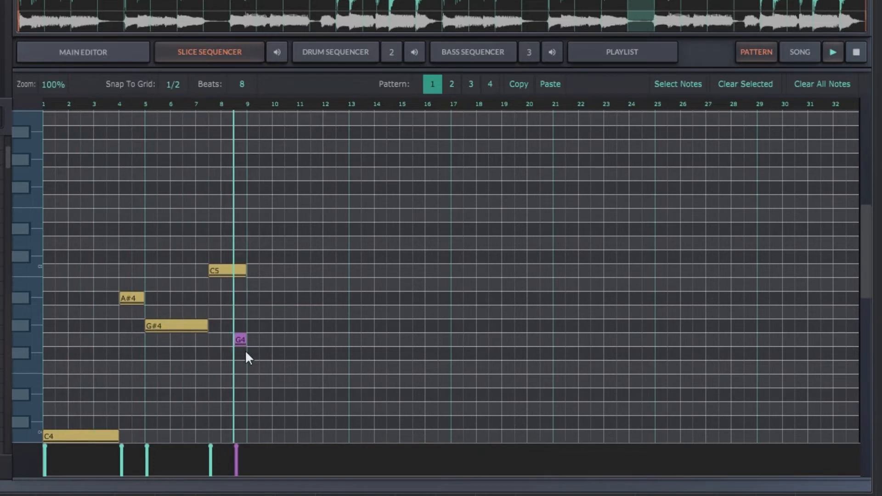
{"action": "left_click_drag", "start_coordinate": [240, 337], "coordinate": [240, 355]}
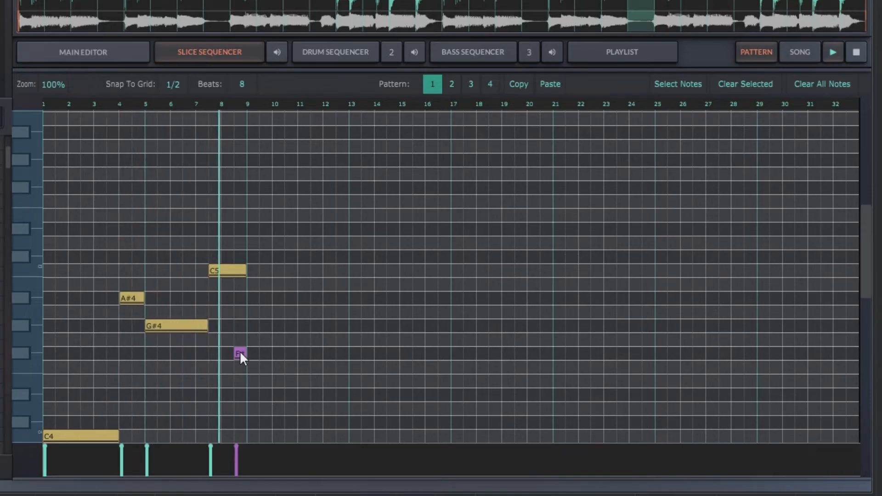
{"action": "left_click", "coordinate": [856, 53]}
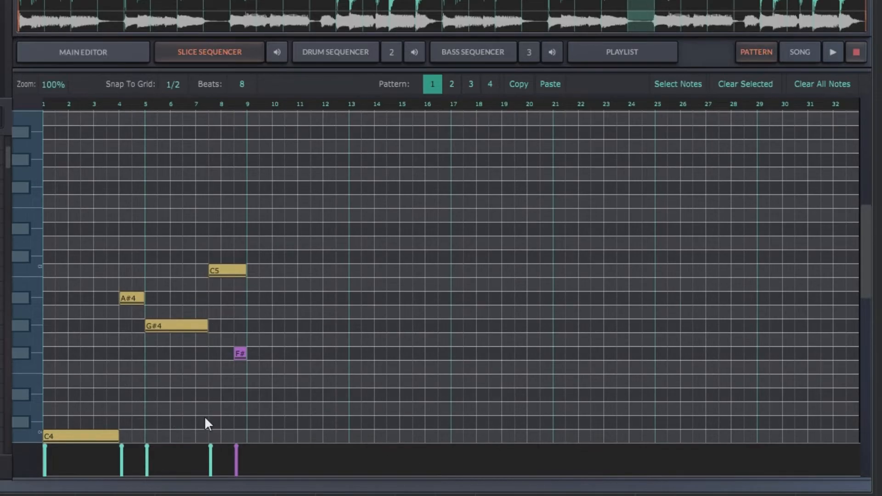
Step: Check the other slice patterns, return to pattern 1, and open the Drum Sequencer
{"action": "left_click", "coordinate": [451, 84]}
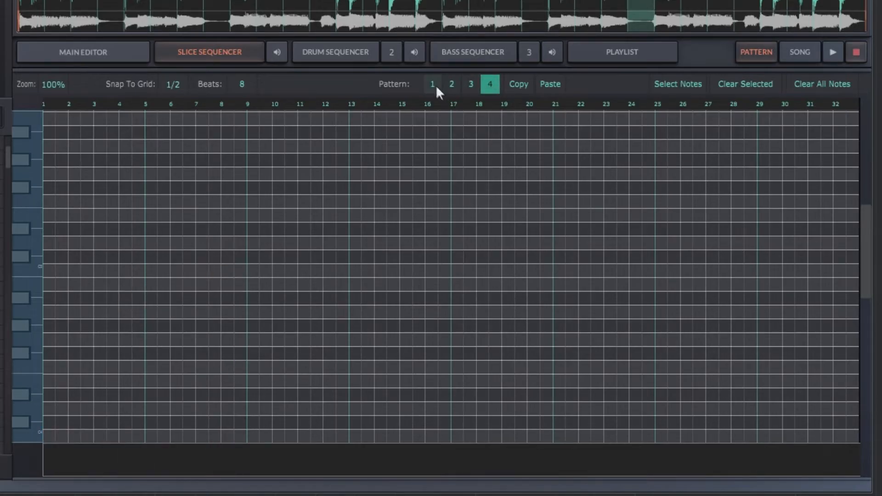
{"action": "left_click", "coordinate": [436, 86]}
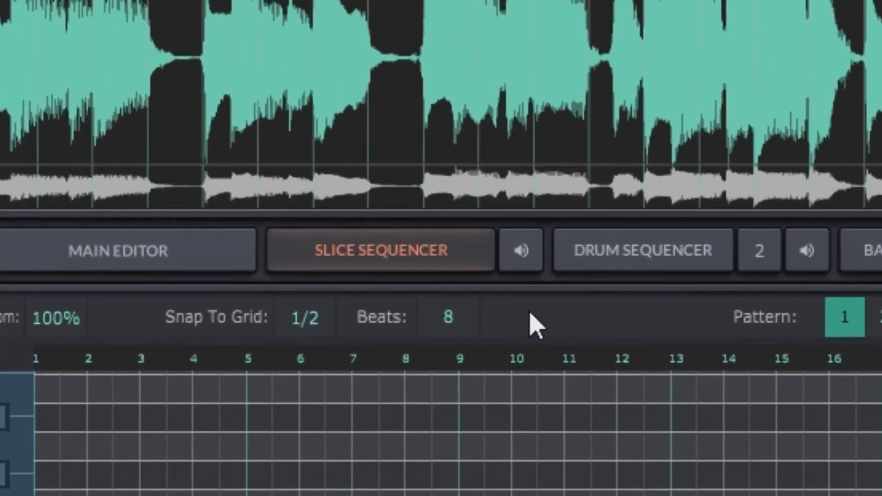
{"action": "left_click", "coordinate": [607, 258]}
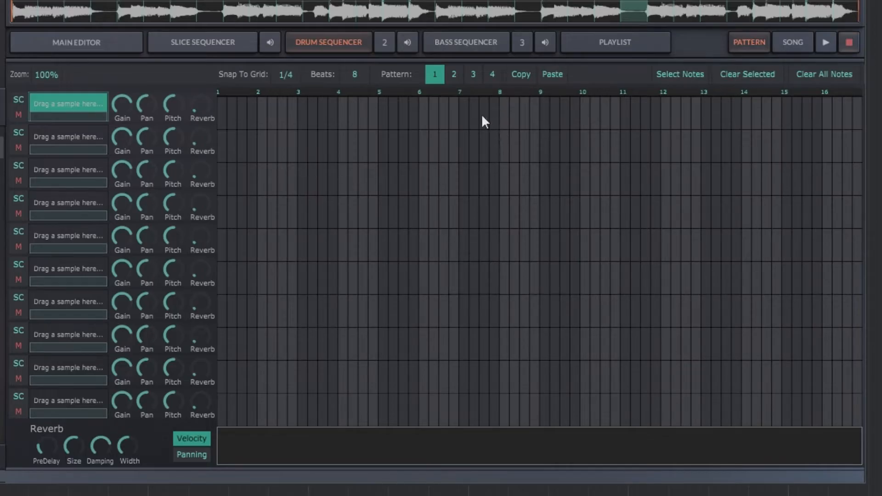
Step: Step through drum patterns 2, 3, 4 and back to 1
{"action": "left_click", "coordinate": [453, 75]}
{"action": "left_click", "coordinate": [473, 74]}
{"action": "left_click", "coordinate": [491, 75]}
{"action": "left_click", "coordinate": [435, 75]}
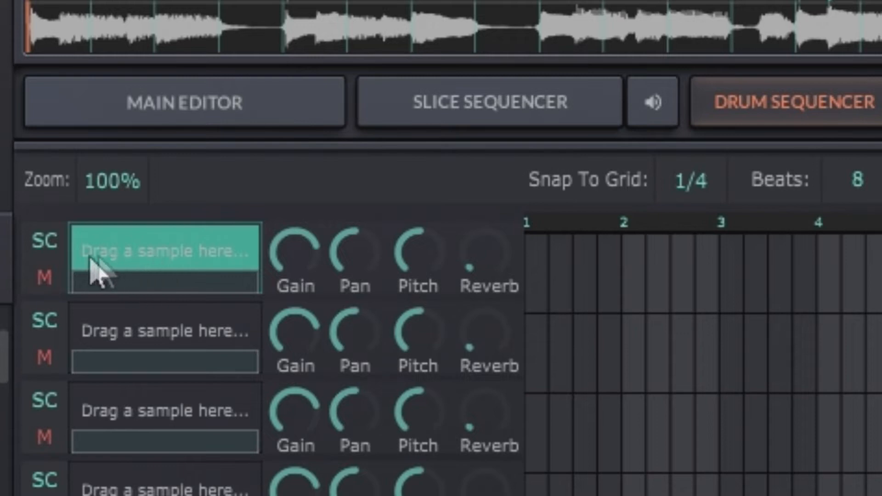
Step: Mark the first drum lane as side-chain source and turn on Side Chain from Drums in the Bass Sequencer
{"action": "left_click", "coordinate": [44, 249]}
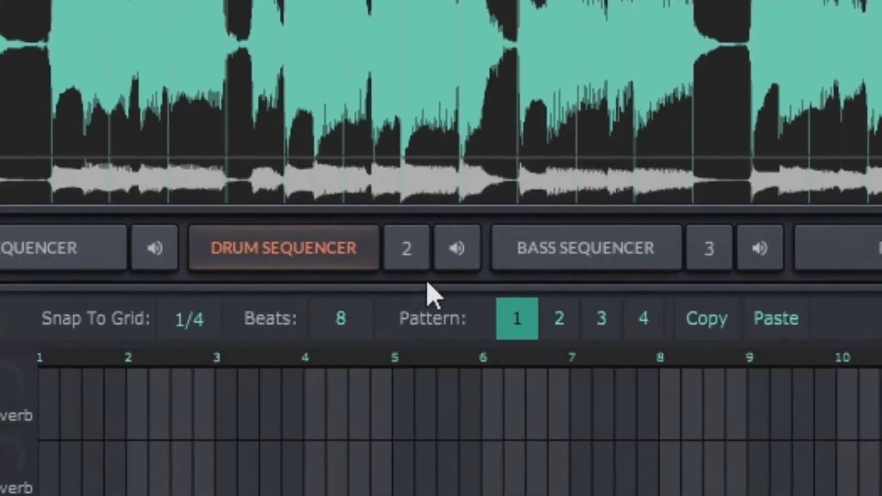
{"action": "left_click", "coordinate": [591, 250]}
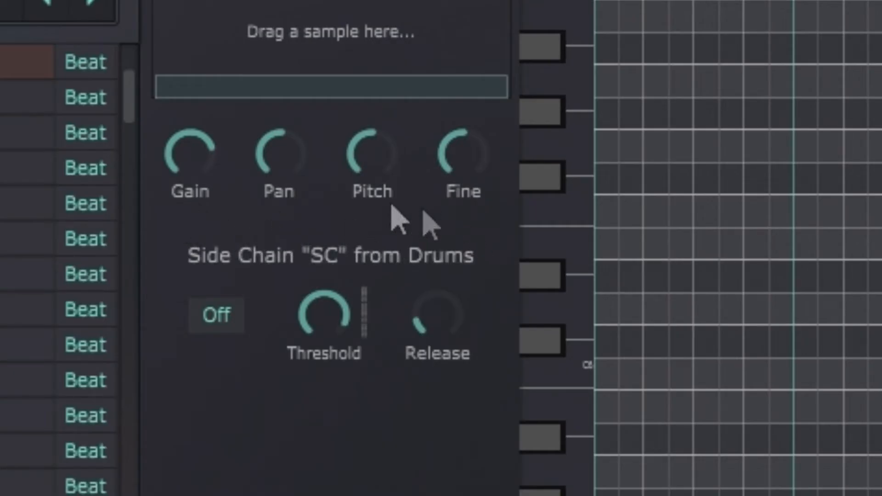
{"action": "left_click", "coordinate": [219, 326]}
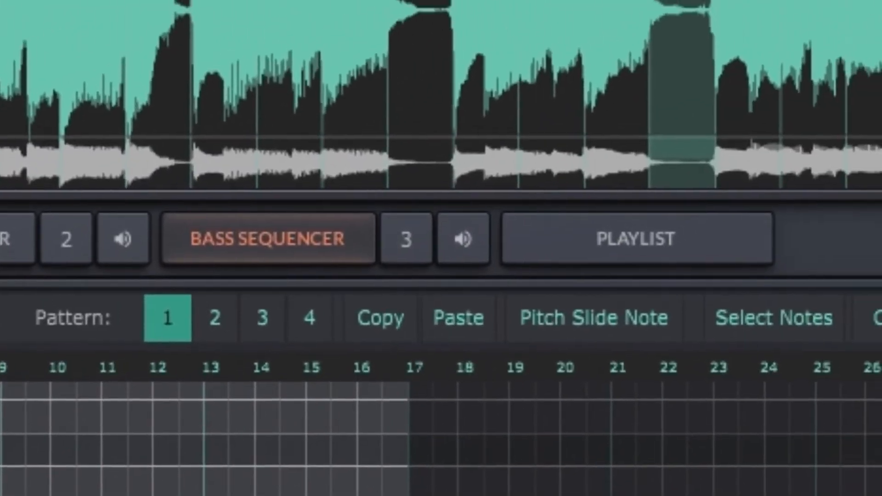
Step: Open the Playlist in Song mode and place Slice pattern 1 across bars 1 to 8
{"action": "left_click", "coordinate": [616, 246]}
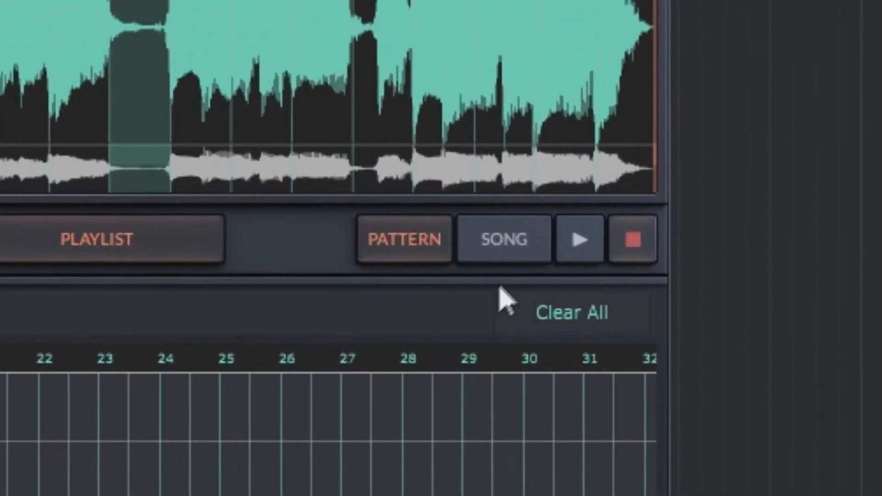
{"action": "left_click", "coordinate": [504, 251]}
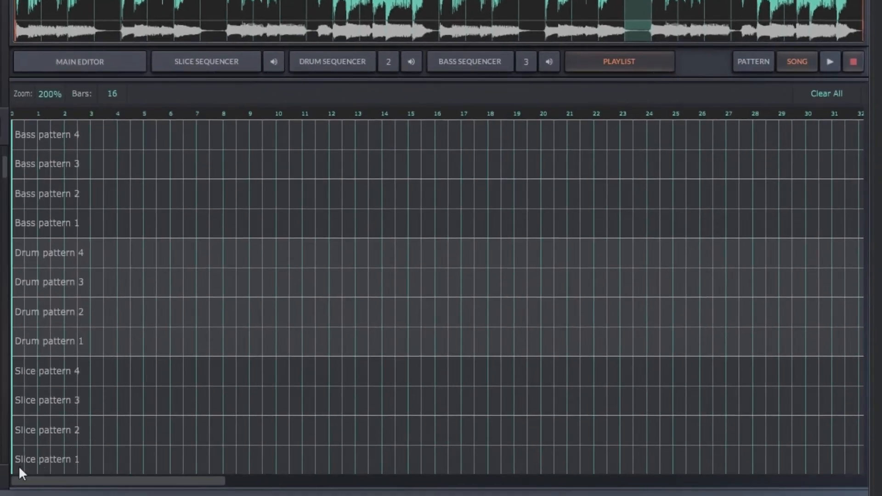
{"action": "left_click_drag", "start_coordinate": [18, 465], "coordinate": [139, 465]}
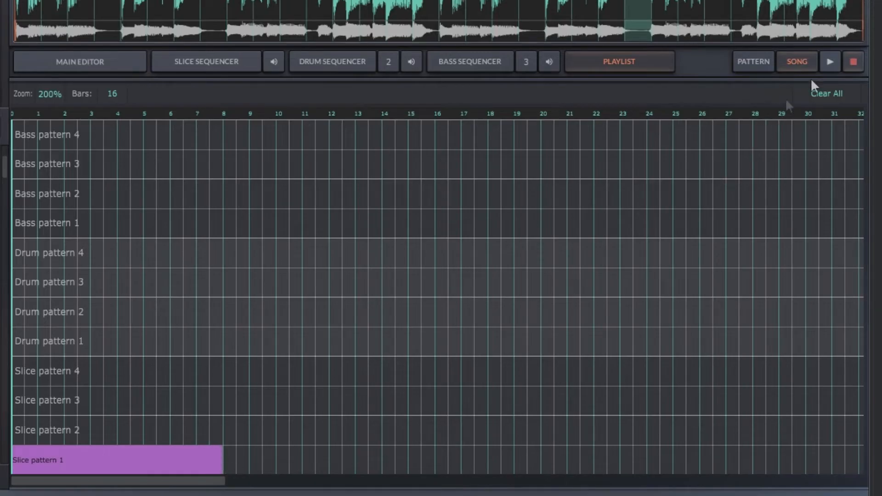
Step: Play and stop the song arrangement, then flip through the Slice Sequencer patterns
{"action": "left_click", "coordinate": [827, 64]}
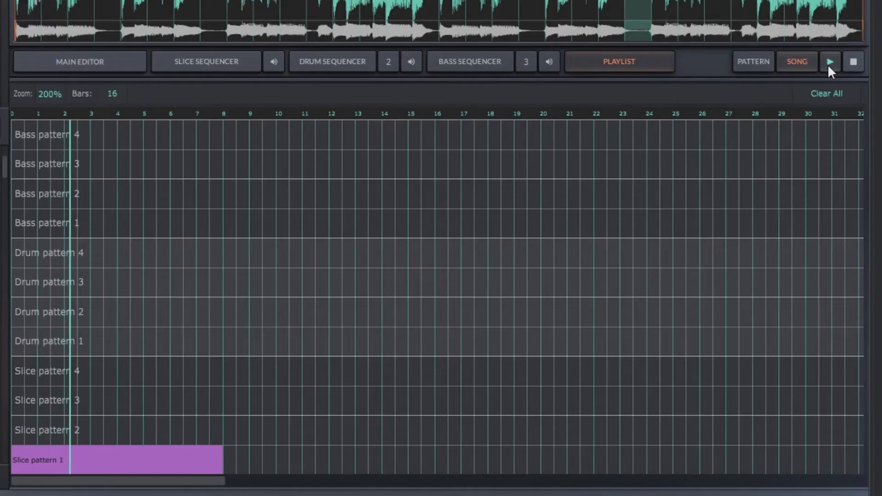
{"action": "left_click", "coordinate": [853, 61]}
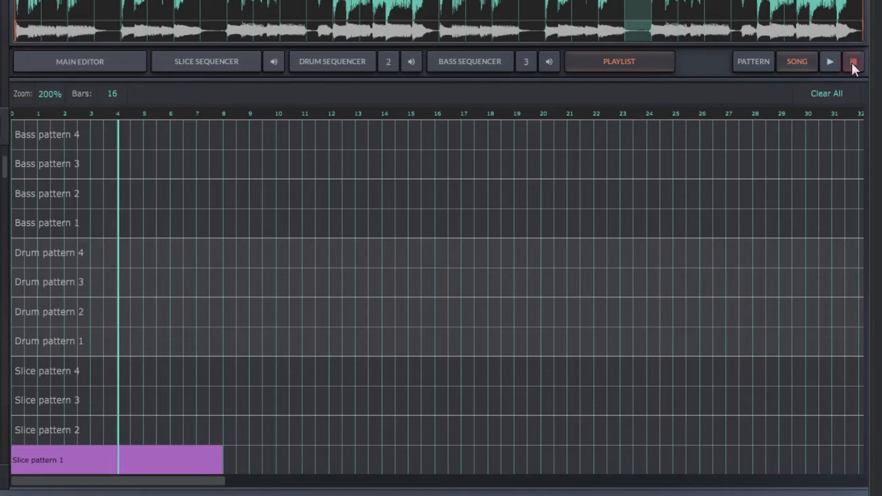
{"action": "left_click", "coordinate": [211, 62]}
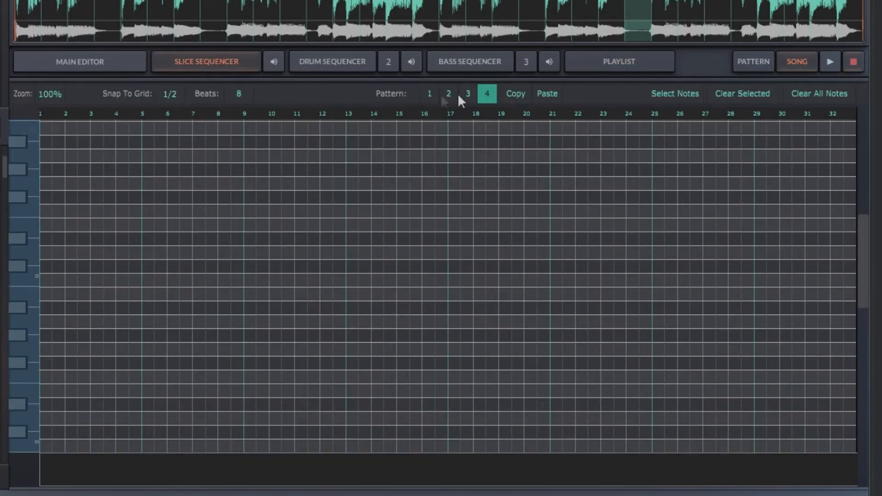
{"action": "left_click", "coordinate": [431, 94]}
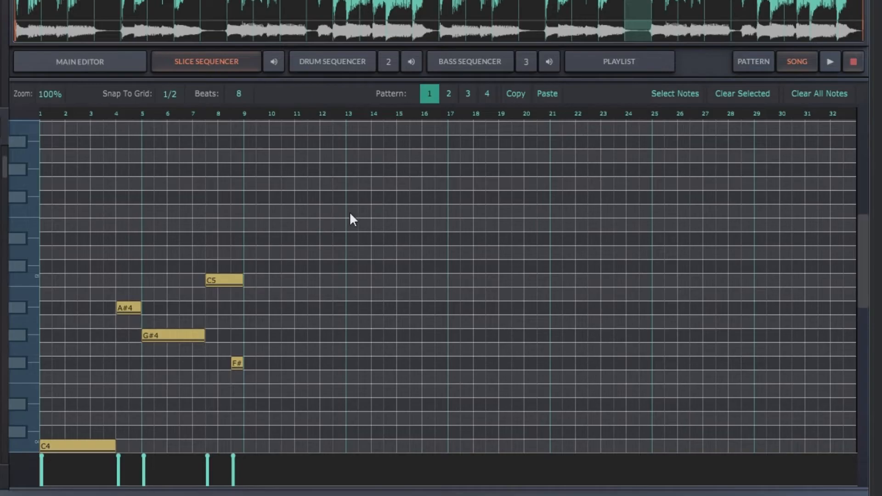
{"action": "left_click", "coordinate": [450, 95]}
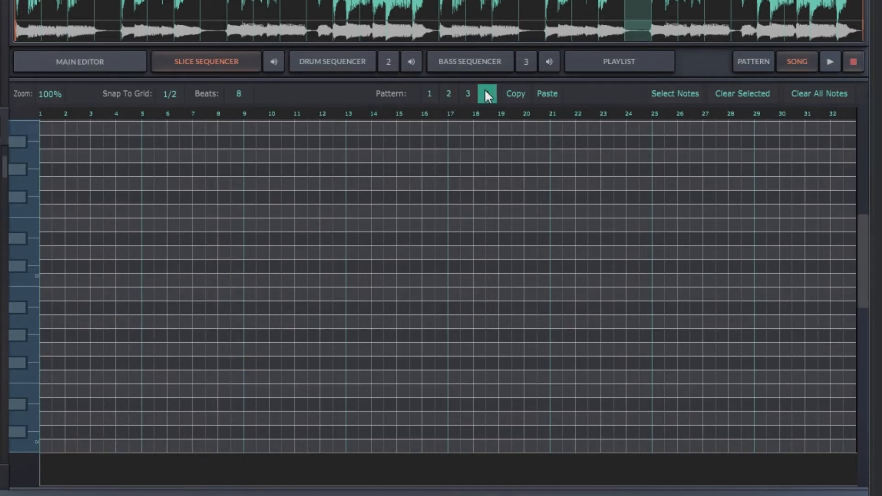
Step: Open the Playlist and place Slice pattern 2, then Slice pattern 4, then Slice pattern 3 in sequence after pattern 1
{"action": "left_click", "coordinate": [629, 62]}
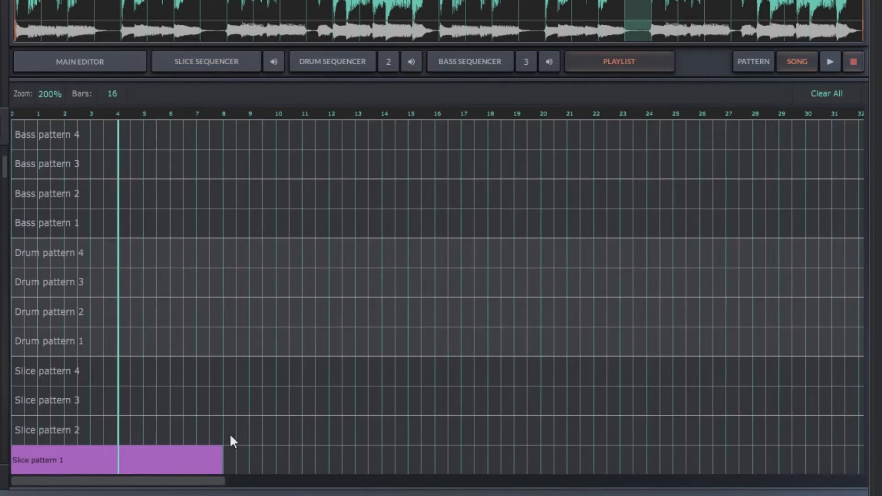
{"action": "left_click_drag", "start_coordinate": [230, 434], "coordinate": [304, 434]}
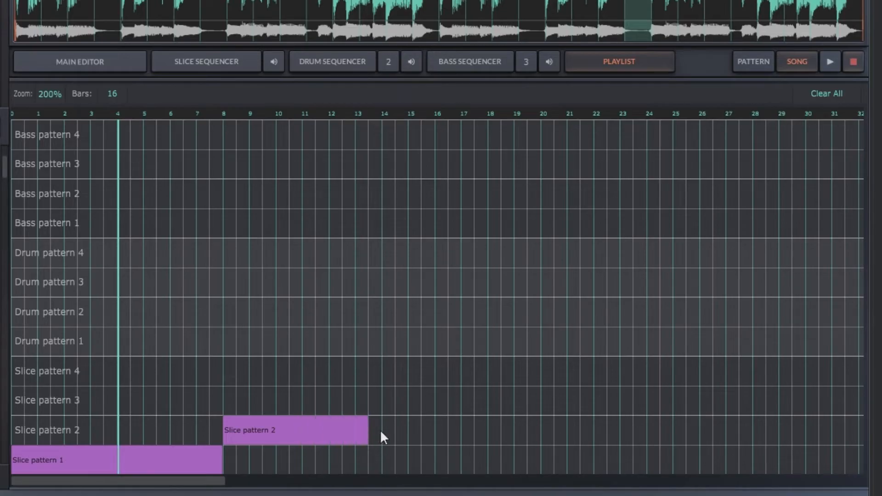
{"action": "left_click_drag", "start_coordinate": [377, 370], "coordinate": [502, 376]}
{"action": "left_click_drag", "start_coordinate": [507, 407], "coordinate": [620, 401]}
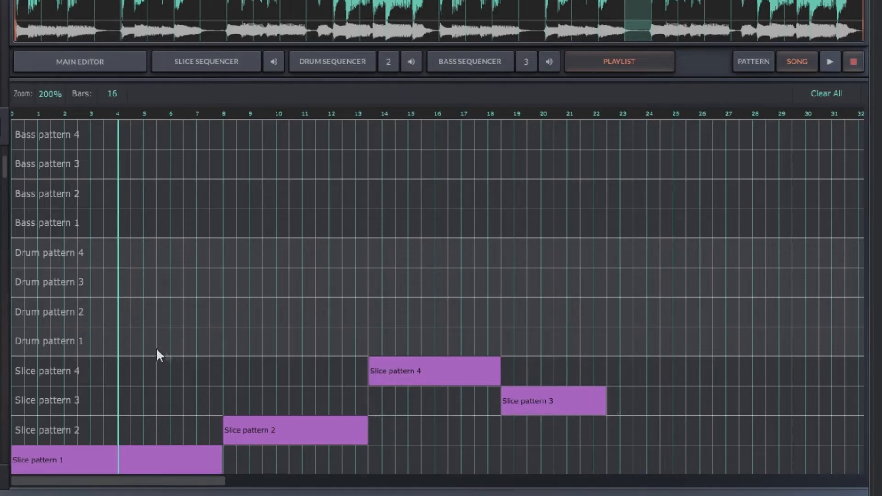
Step: Place Drum patterns 1, 2 and 3 from bar 4 onward, then paint Bass pattern 1 and Bass pattern 2 blocks after them
{"action": "mouse_move", "coordinate": [125, 348]}
{"action": "left_mouse_down"}
{"action": "mouse_move", "coordinate": [249, 345]}
{"action": "mouse_move", "coordinate": [335, 311]}
{"action": "mouse_move", "coordinate": [464, 289]}
{"action": "left_mouse_up"}
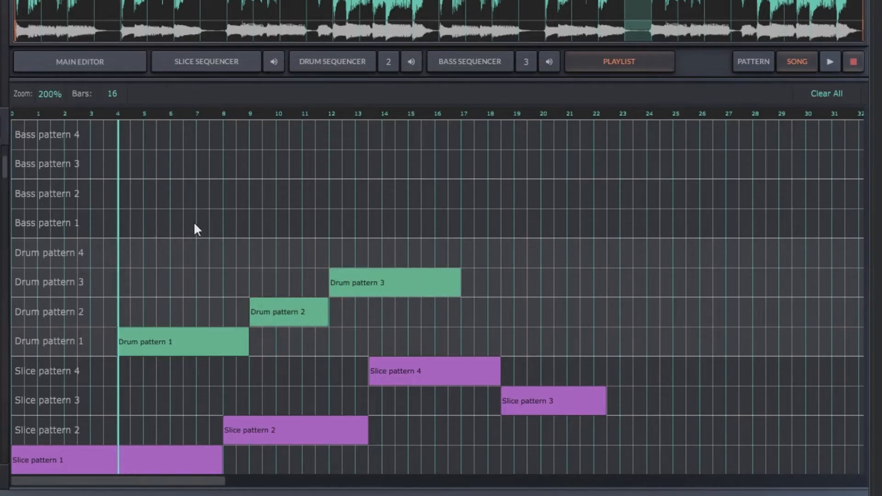
{"action": "left_click_drag", "start_coordinate": [195, 225], "coordinate": [305, 224]}
{"action": "left_click_drag", "start_coordinate": [307, 193], "coordinate": [437, 200]}
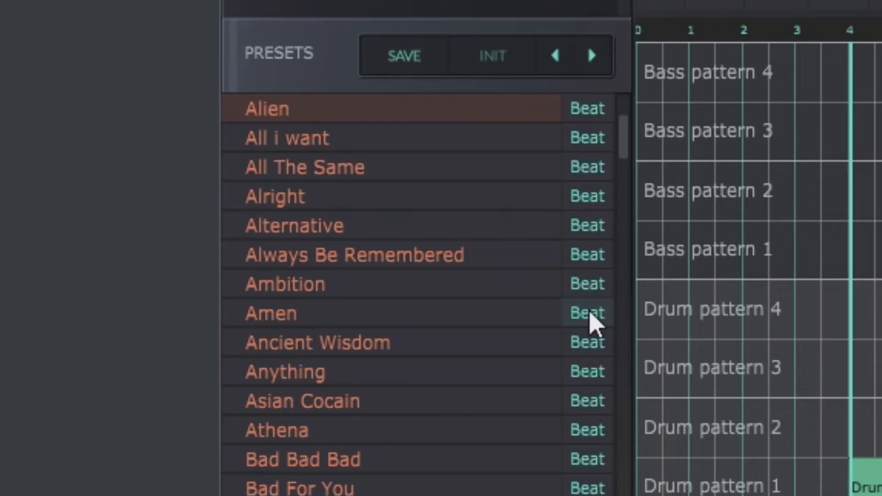
Step: Load the Always Be Remembered Beat preset, then play and stop its song arrangement
{"action": "left_click", "coordinate": [592, 259]}
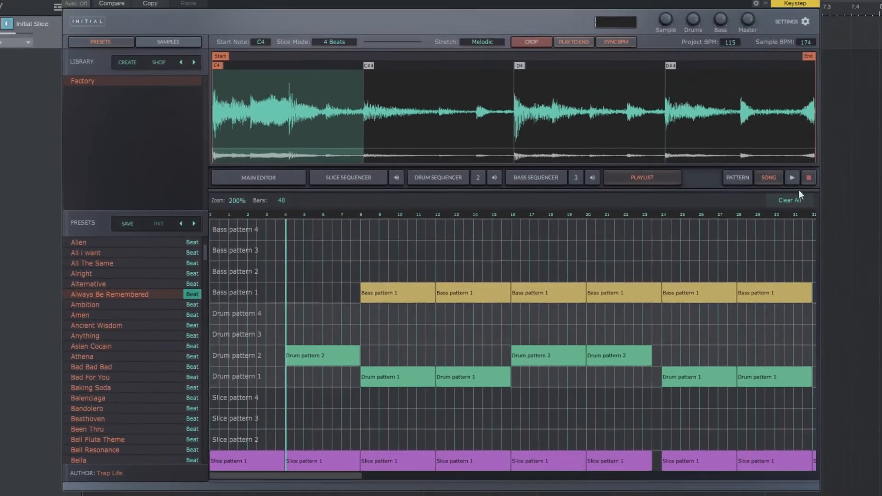
{"action": "left_click", "coordinate": [791, 178]}
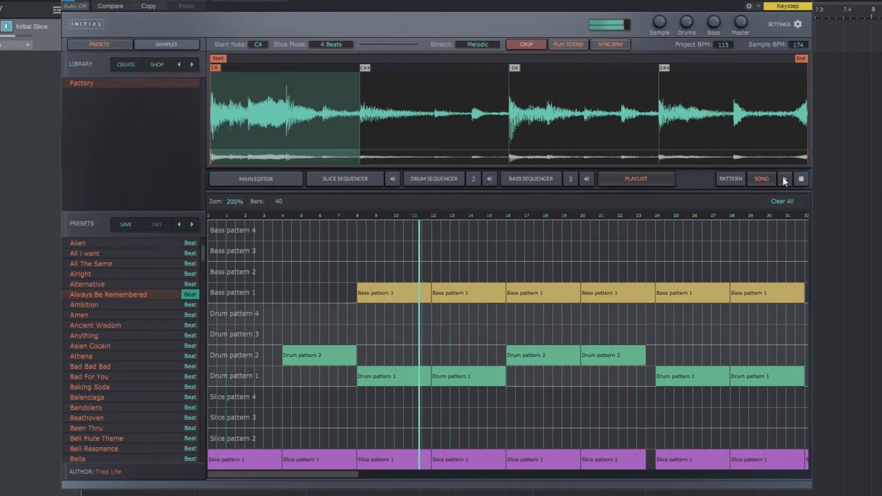
{"action": "left_click", "coordinate": [800, 179]}
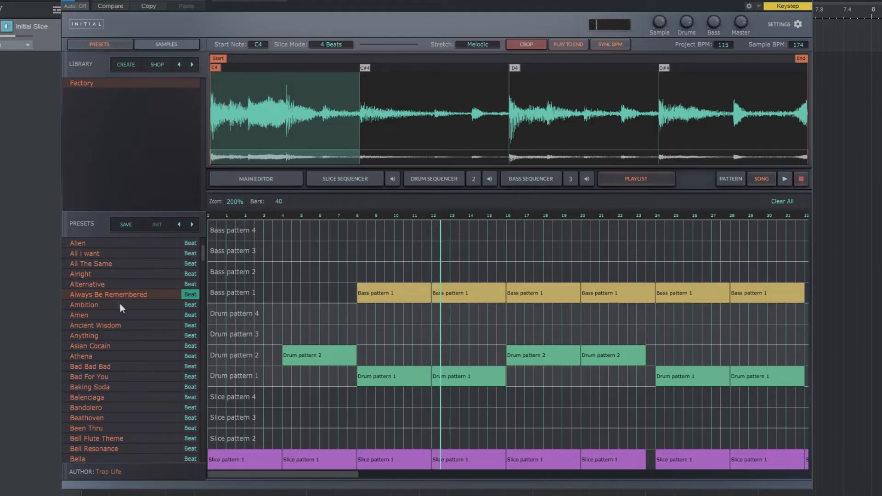
Step: Load the Ambition Beat preset, then play and stop its song arrangement
{"action": "left_click", "coordinate": [192, 305]}
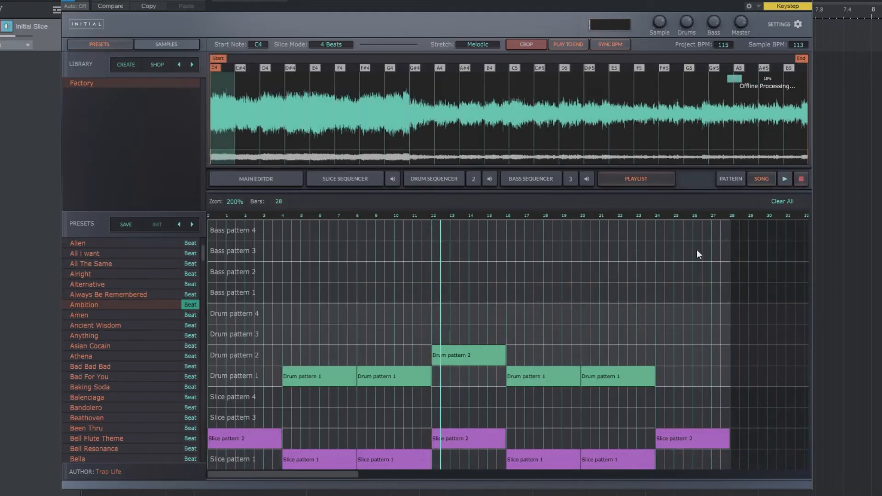
{"action": "left_click", "coordinate": [785, 178]}
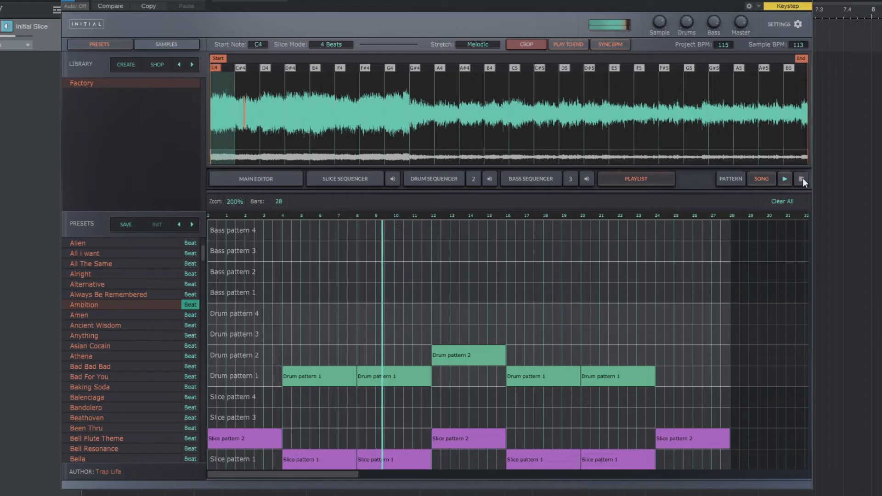
{"action": "left_click", "coordinate": [801, 179]}
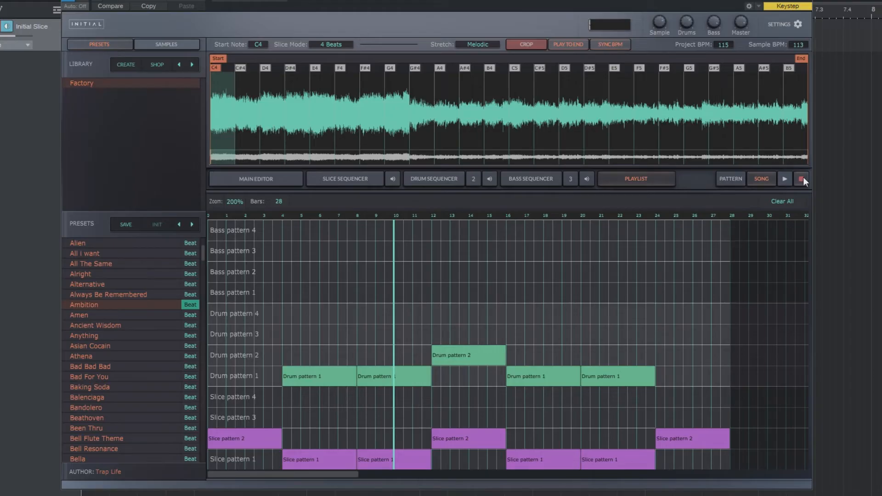
Step: Examine the preset's Slice, Bass and Drum Sequencers in turn
{"action": "left_click", "coordinate": [352, 180]}
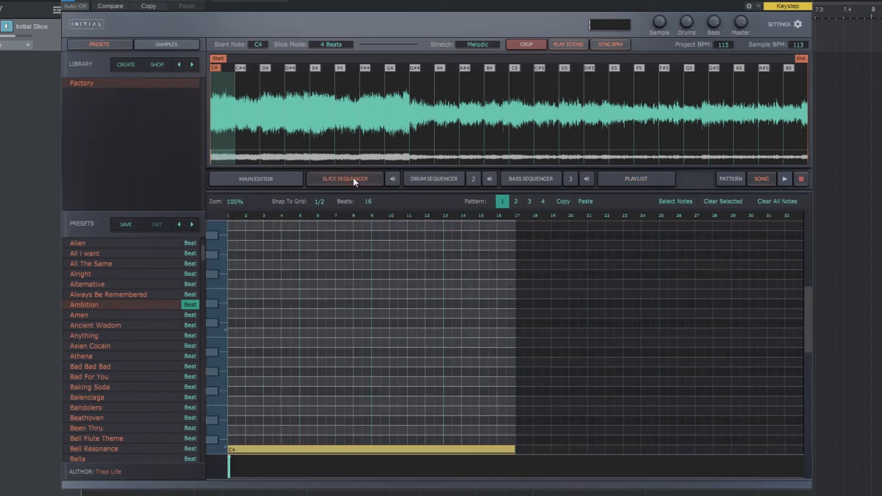
{"action": "left_click", "coordinate": [526, 178]}
{"action": "left_click", "coordinate": [427, 179]}
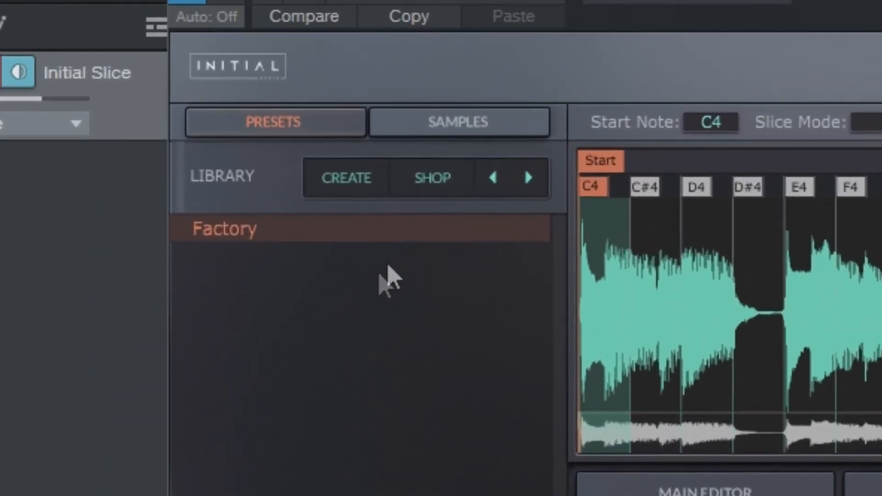
Step: Open the sample browser and load Bust.wav from the Kicks folder into the first drum lane
{"action": "left_click", "coordinate": [467, 130]}
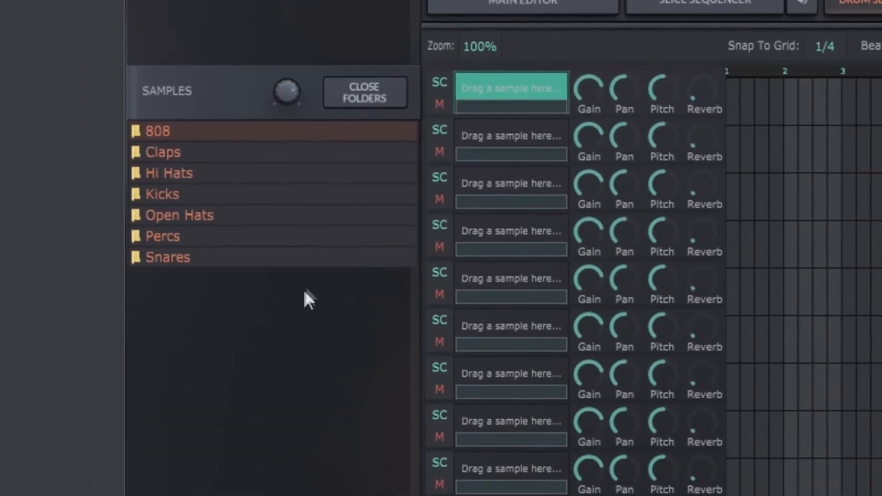
{"action": "left_click", "coordinate": [232, 158]}
{"action": "left_click", "coordinate": [233, 159]}
{"action": "left_click", "coordinate": [240, 177]}
{"action": "left_click", "coordinate": [240, 177]}
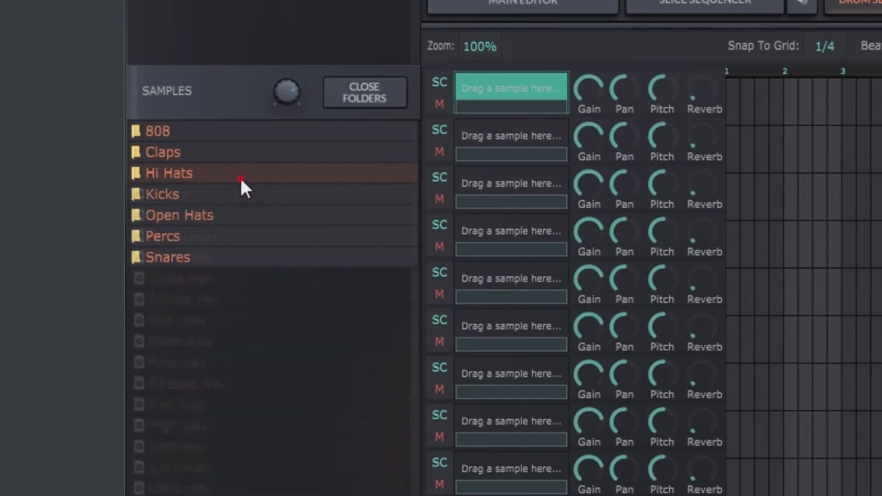
{"action": "left_click", "coordinate": [236, 195]}
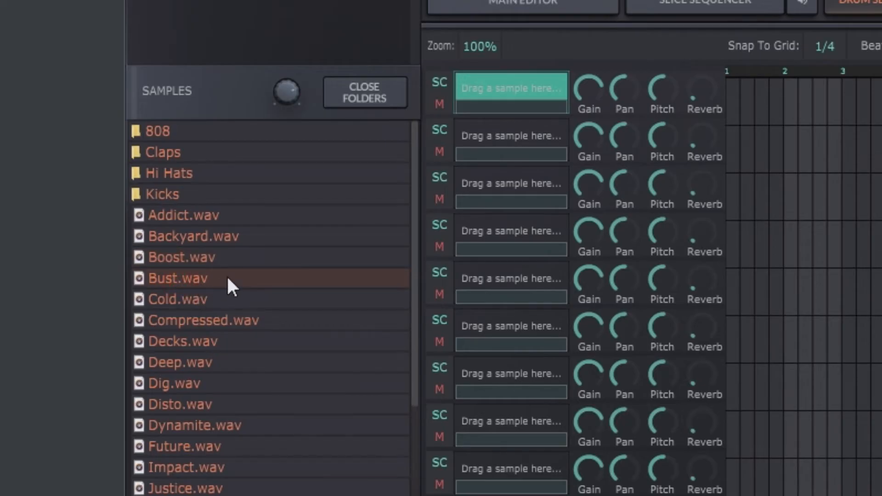
{"action": "left_click_drag", "start_coordinate": [228, 279], "coordinate": [513, 88]}
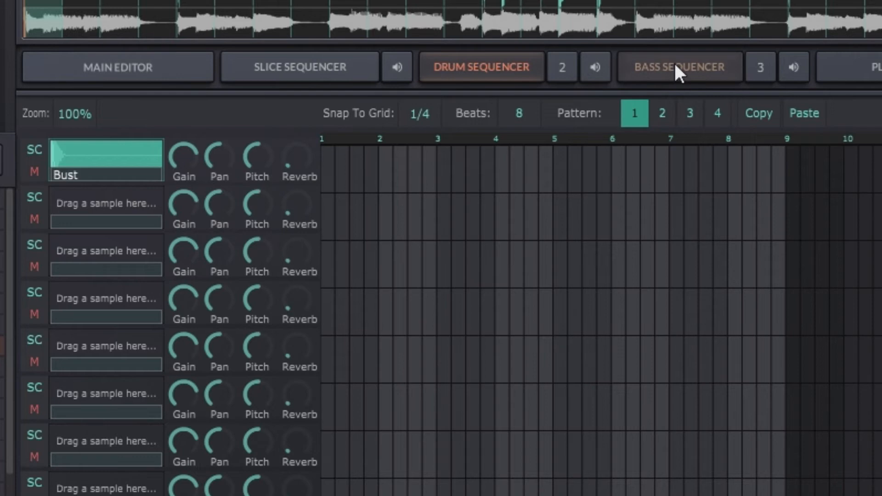
Step: Switch to the Bass Sequencer and load Chainz.wav from the 808 folder into its sample slot
{"action": "left_click", "coordinate": [676, 67]}
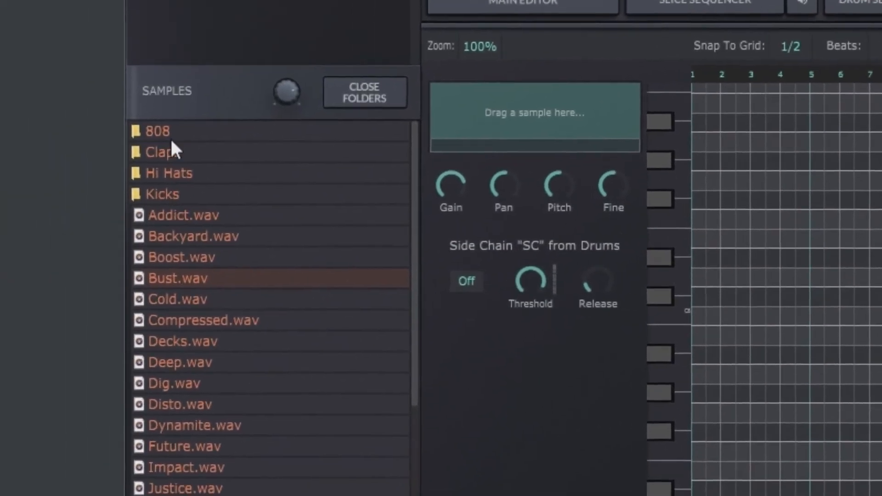
{"action": "left_click", "coordinate": [34, 151]}
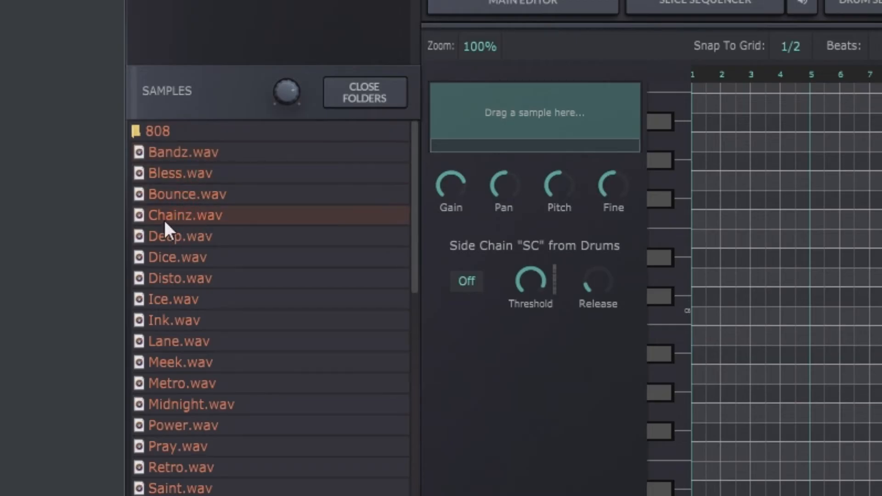
{"action": "left_click_drag", "start_coordinate": [166, 216], "coordinate": [504, 118]}
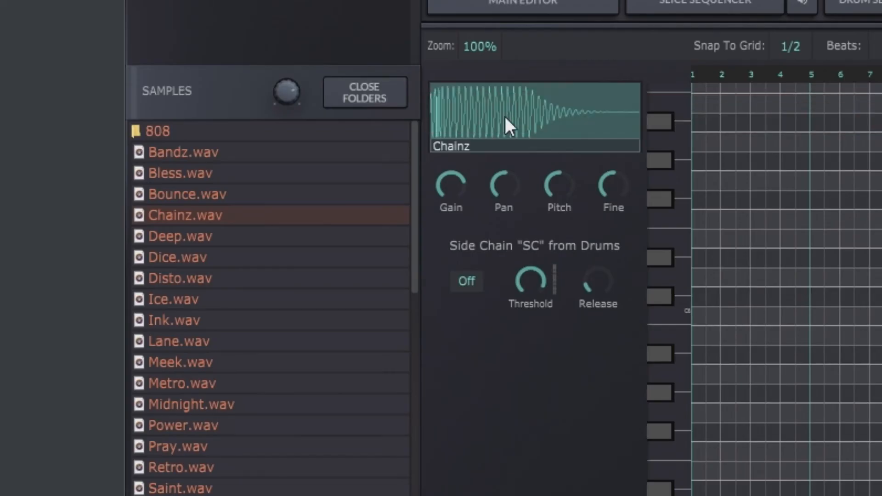